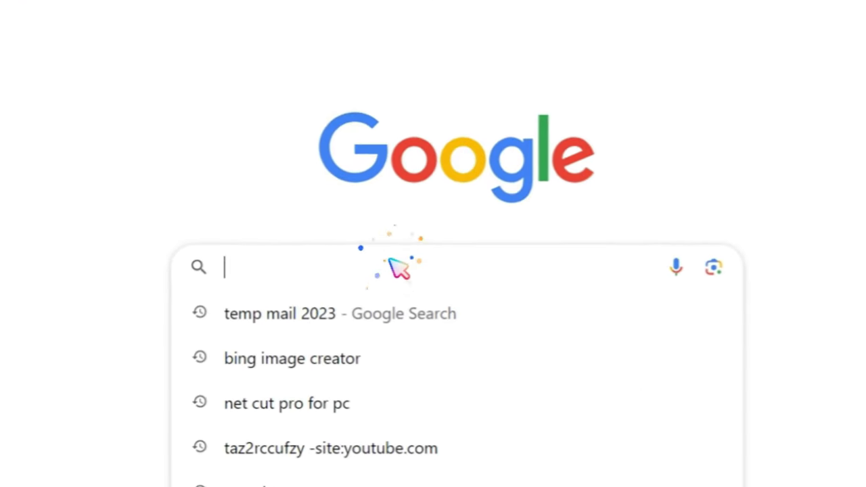
Search Google for 'stylar .ai' and open the Stylar homepage at stylar.ai.
{"action": "type", "text": "styla"}
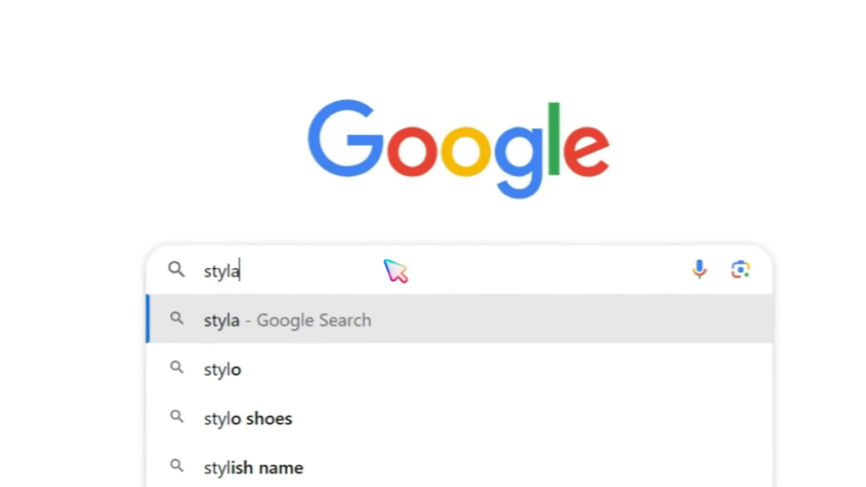
{"action": "type", "text": "r .ai"}
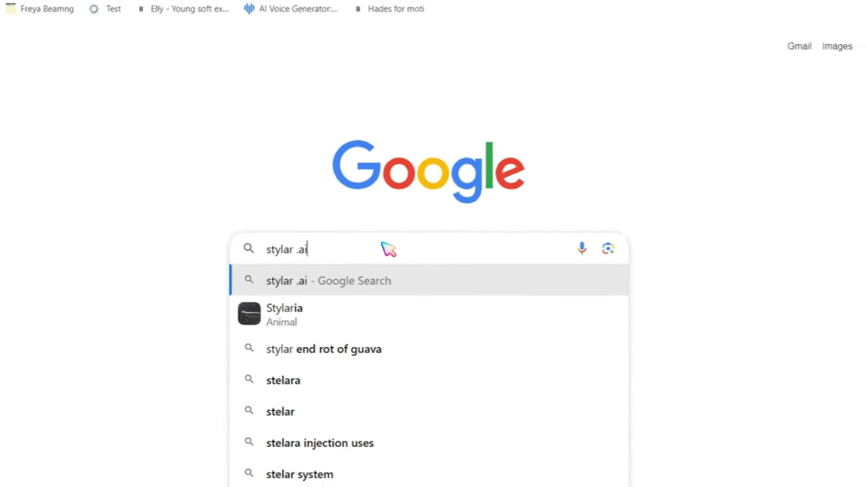
{"action": "key", "text": "Return"}
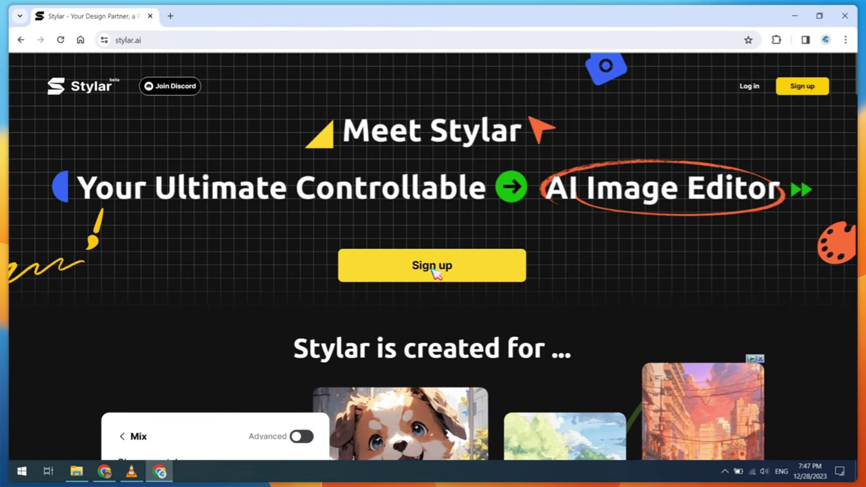
Sign up for Stylar with Google, then browse the Most Popular Styles list.
{"action": "left_click", "coordinate": [433, 267]}
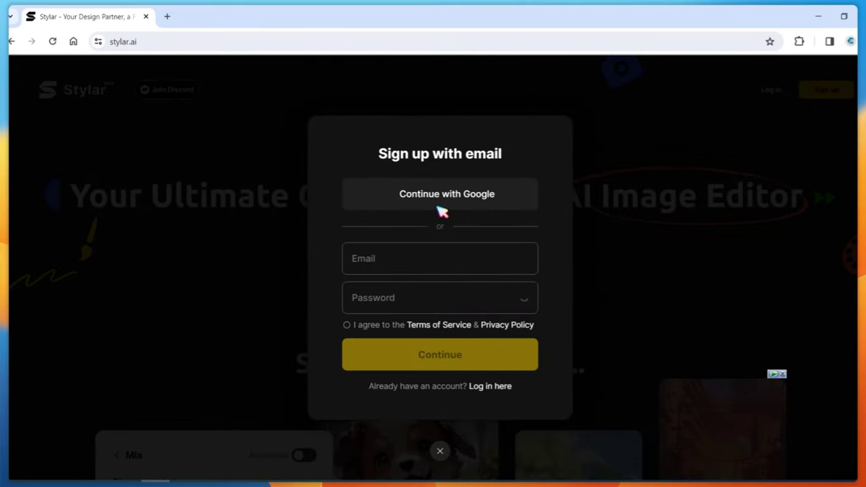
{"action": "left_click", "coordinate": [441, 207]}
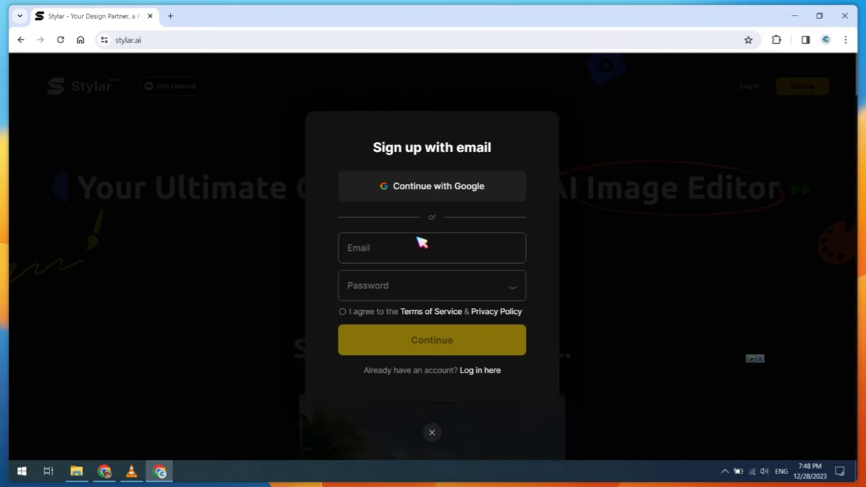
{"action": "scroll", "coordinate": [433, 225], "scroll_direction": "down", "scroll_amount": 1}
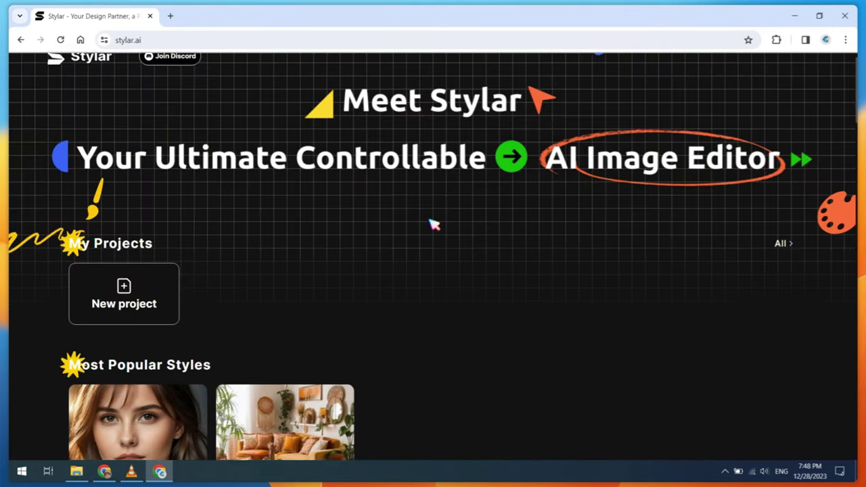
{"action": "scroll", "coordinate": [434, 225], "scroll_direction": "down", "scroll_amount": 2}
{"action": "scroll", "coordinate": [433, 224], "scroll_direction": "down", "scroll_amount": 2}
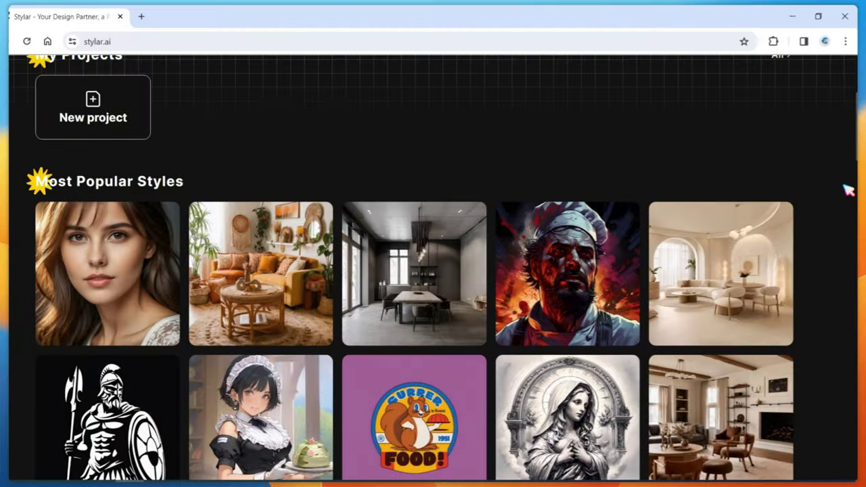
{"action": "scroll", "coordinate": [849, 190], "scroll_direction": "down", "scroll_amount": 2}
{"action": "scroll", "coordinate": [848, 190], "scroll_direction": "down", "scroll_amount": 2}
{"action": "scroll", "coordinate": [849, 187], "scroll_direction": "down", "scroll_amount": 2}
{"action": "scroll", "coordinate": [848, 184], "scroll_direction": "down", "scroll_amount": 2}
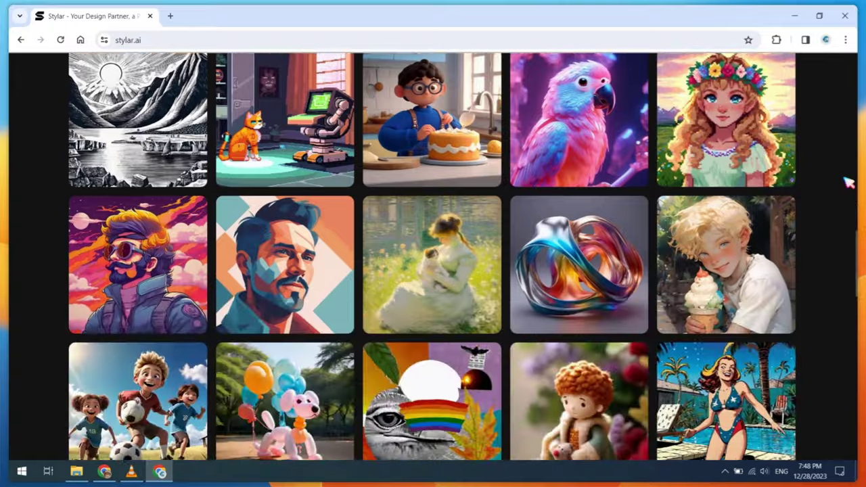
{"action": "scroll", "coordinate": [848, 183], "scroll_direction": "down", "scroll_amount": 2}
{"action": "scroll", "coordinate": [849, 182], "scroll_direction": "down", "scroll_amount": 2}
{"action": "scroll", "coordinate": [847, 183], "scroll_direction": "down", "scroll_amount": 2}
{"action": "scroll", "coordinate": [845, 185], "scroll_direction": "down", "scroll_amount": 2}
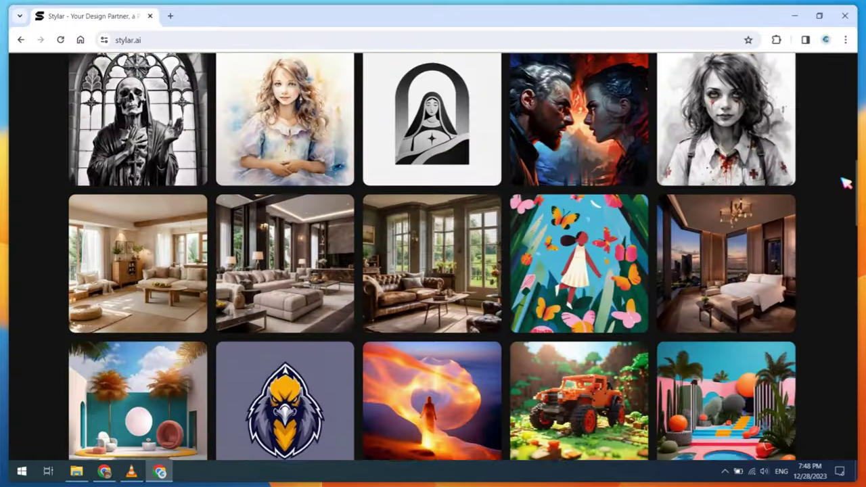
{"action": "scroll", "coordinate": [846, 183], "scroll_direction": "up", "scroll_amount": 4}
{"action": "scroll", "coordinate": [844, 180], "scroll_direction": "up", "scroll_amount": 3}
{"action": "scroll", "coordinate": [844, 182], "scroll_direction": "up", "scroll_amount": 2}
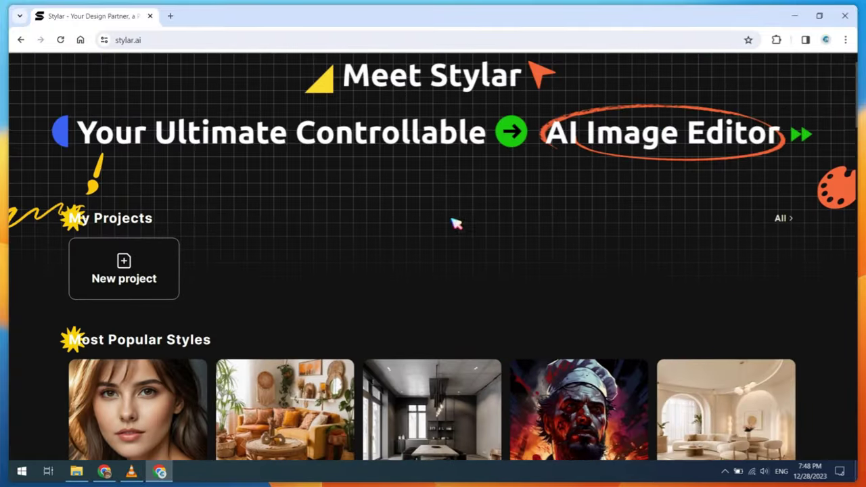
Create a new 1536 × 1536 project and pick the Innocent Cutie text-to-image style.
{"action": "left_click", "coordinate": [153, 275]}
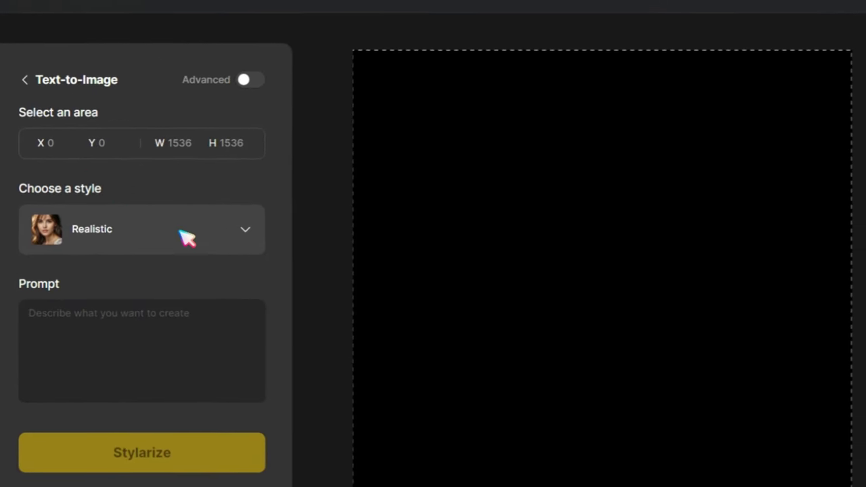
{"action": "left_click", "coordinate": [242, 237]}
{"action": "scroll", "coordinate": [201, 304], "scroll_direction": "down", "scroll_amount": 1}
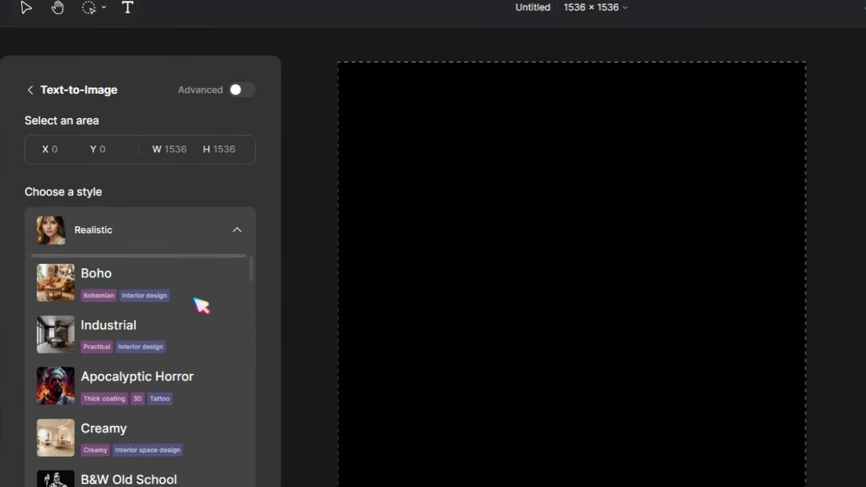
{"action": "scroll", "coordinate": [201, 304], "scroll_direction": "down", "scroll_amount": 1}
{"action": "scroll", "coordinate": [201, 304], "scroll_direction": "down", "scroll_amount": 1}
{"action": "scroll", "coordinate": [199, 304], "scroll_direction": "down", "scroll_amount": 2}
{"action": "scroll", "coordinate": [199, 304], "scroll_direction": "down", "scroll_amount": 1}
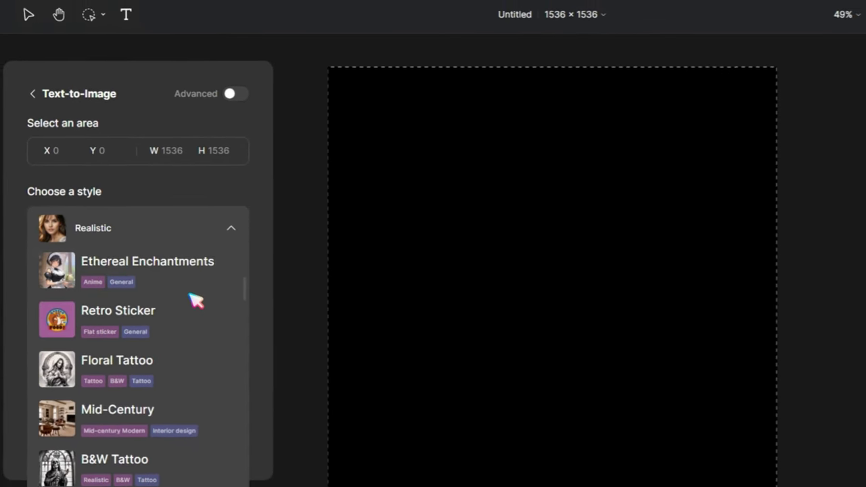
{"action": "scroll", "coordinate": [200, 305], "scroll_direction": "down", "scroll_amount": 2}
{"action": "scroll", "coordinate": [200, 305], "scroll_direction": "down", "scroll_amount": 1}
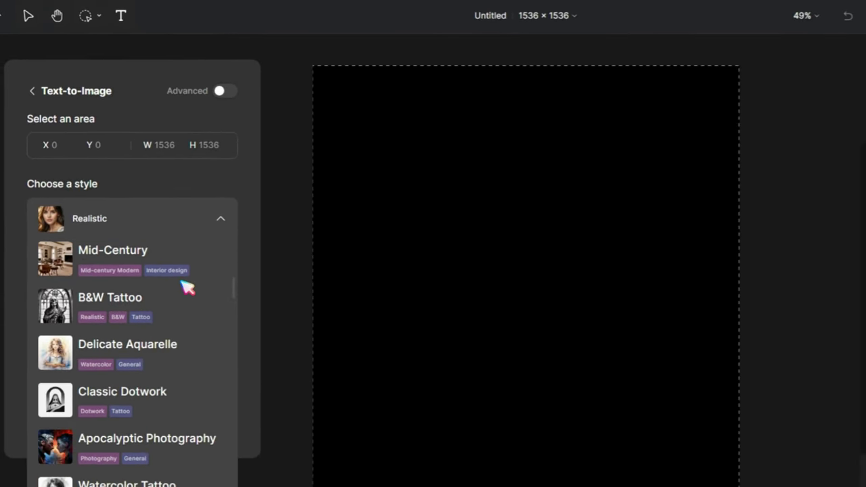
{"action": "scroll", "coordinate": [187, 288], "scroll_direction": "down", "scroll_amount": 2}
{"action": "scroll", "coordinate": [187, 288], "scroll_direction": "down", "scroll_amount": 3}
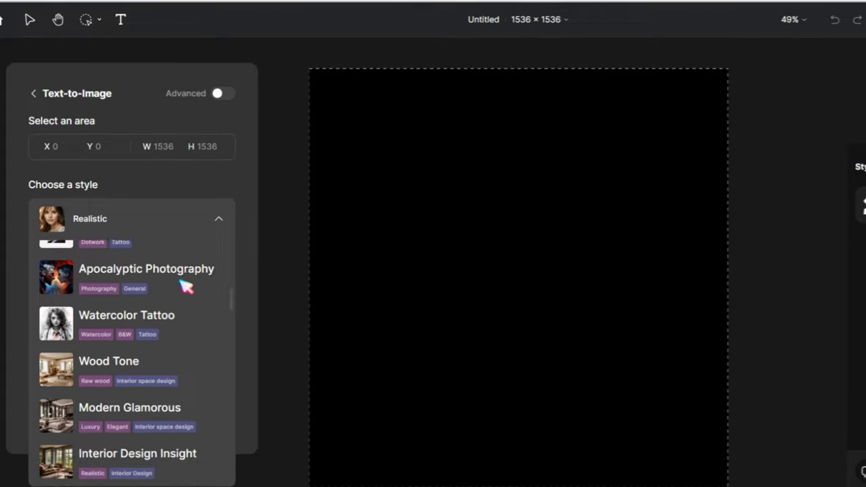
{"action": "scroll", "coordinate": [187, 288], "scroll_direction": "down", "scroll_amount": 3}
{"action": "scroll", "coordinate": [188, 288], "scroll_direction": "down", "scroll_amount": 2}
{"action": "scroll", "coordinate": [186, 287], "scroll_direction": "down", "scroll_amount": 1}
{"action": "scroll", "coordinate": [186, 287], "scroll_direction": "down", "scroll_amount": 2}
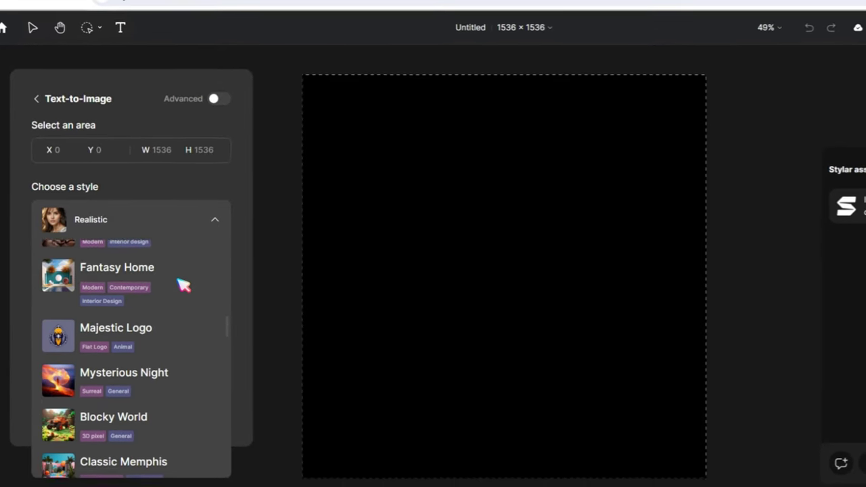
{"action": "scroll", "coordinate": [186, 287], "scroll_direction": "down", "scroll_amount": 1}
{"action": "scroll", "coordinate": [185, 286], "scroll_direction": "down", "scroll_amount": 2}
{"action": "scroll", "coordinate": [182, 285], "scroll_direction": "down", "scroll_amount": 3}
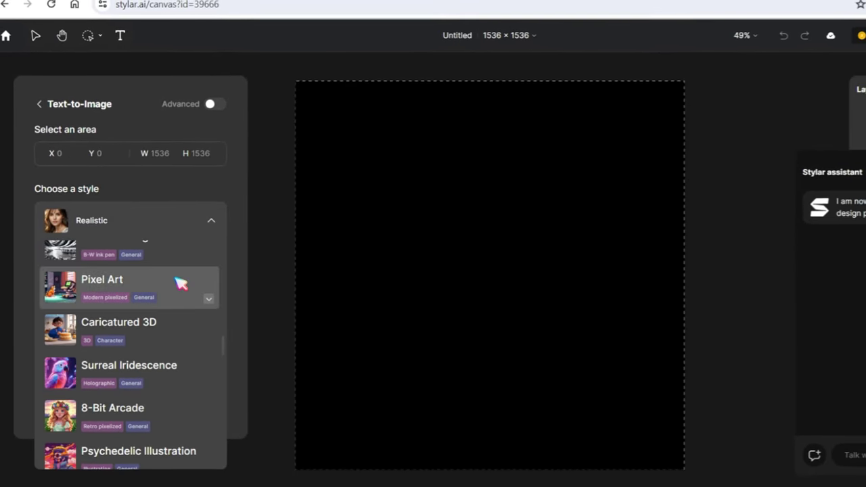
{"action": "scroll", "coordinate": [182, 284], "scroll_direction": "down", "scroll_amount": 2}
{"action": "scroll", "coordinate": [180, 284], "scroll_direction": "down", "scroll_amount": 1}
{"action": "scroll", "coordinate": [180, 283], "scroll_direction": "down", "scroll_amount": 2}
{"action": "scroll", "coordinate": [180, 283], "scroll_direction": "down", "scroll_amount": 1}
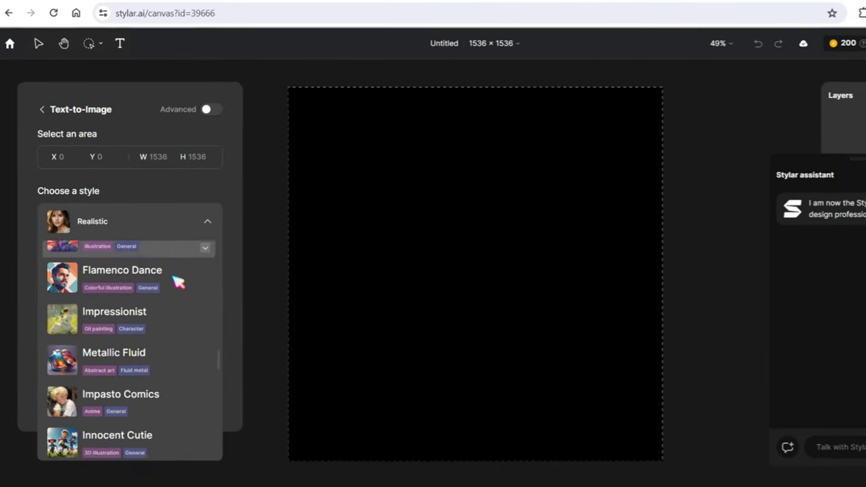
{"action": "scroll", "coordinate": [179, 282], "scroll_direction": "down", "scroll_amount": 1}
{"action": "scroll", "coordinate": [178, 281], "scroll_direction": "down", "scroll_amount": 1}
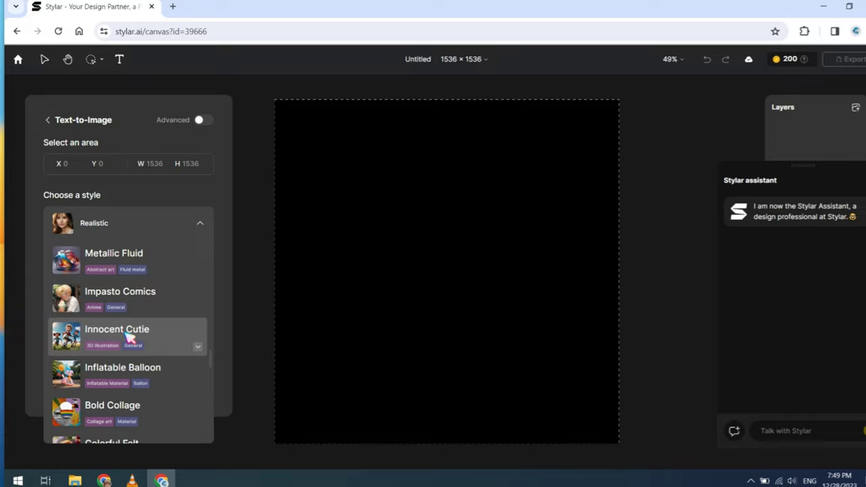
{"action": "left_click", "coordinate": [109, 341]}
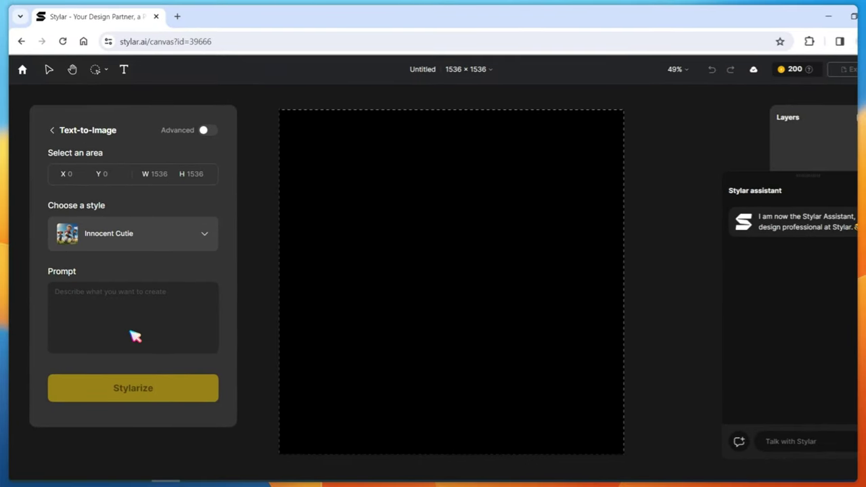
Generate Innocent Cutie images from the prompt 'Cristiano Ronaldo football player'.
{"action": "type", "text": "Cristiano Ronaldo "}
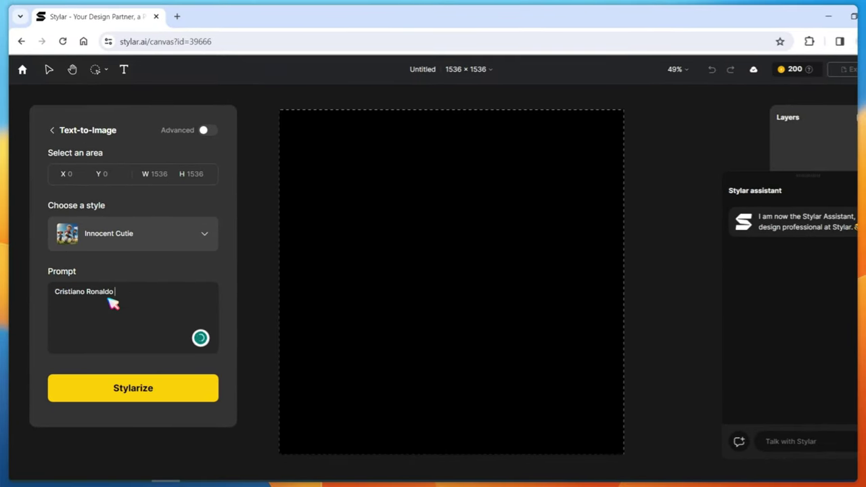
{"action": "type", "text": "foot"}
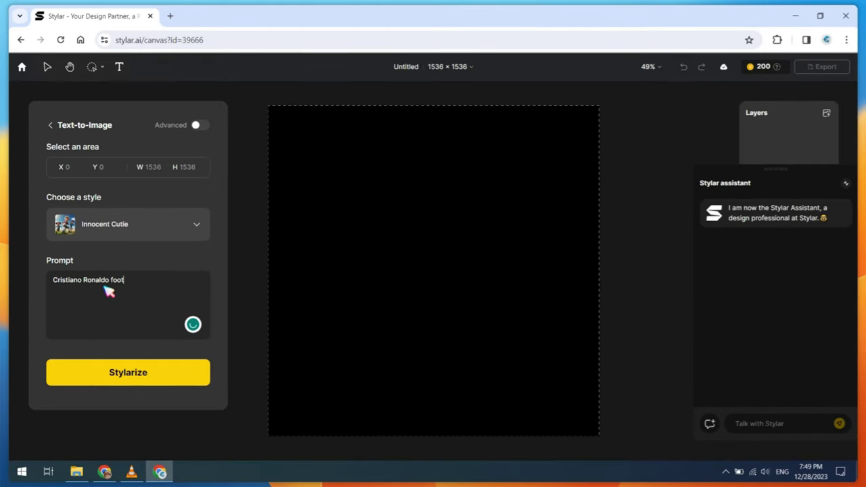
{"action": "type", "text": "ball player"}
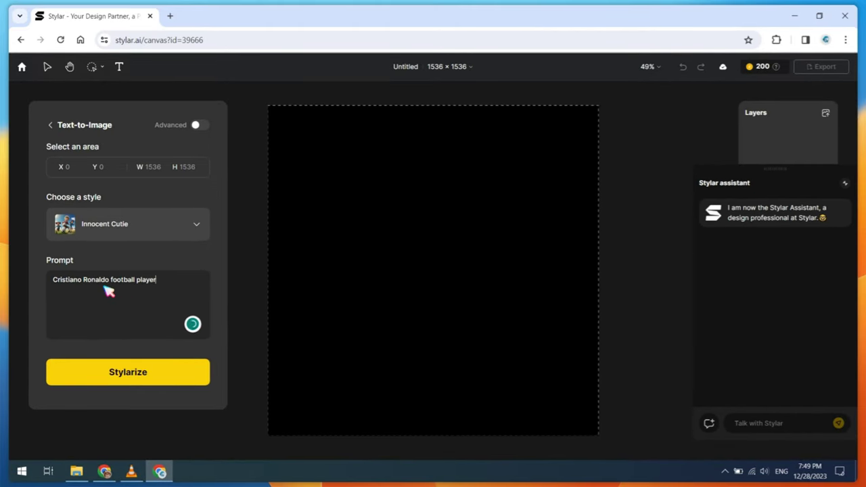
{"action": "left_click", "coordinate": [124, 378]}
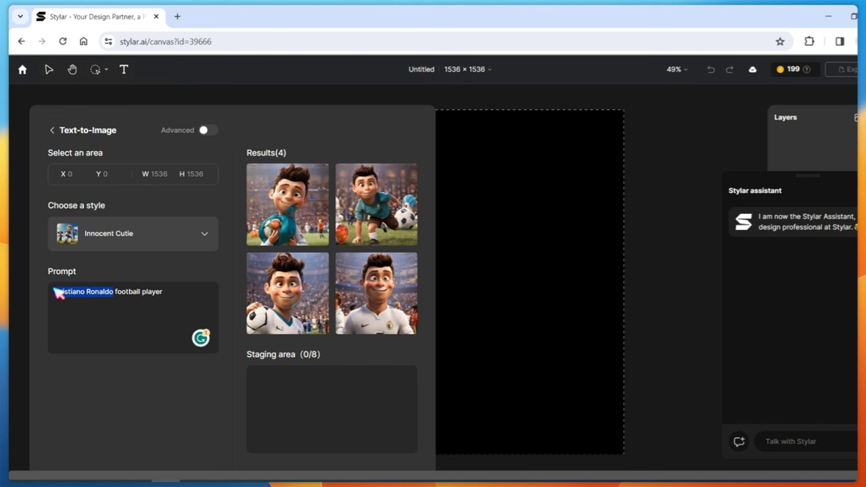
Change the prompt to 'Lionel Messi football player' and generate four more images.
{"action": "type", "text": "Lionel Messi"}
{"action": "key", "text": "Return"}
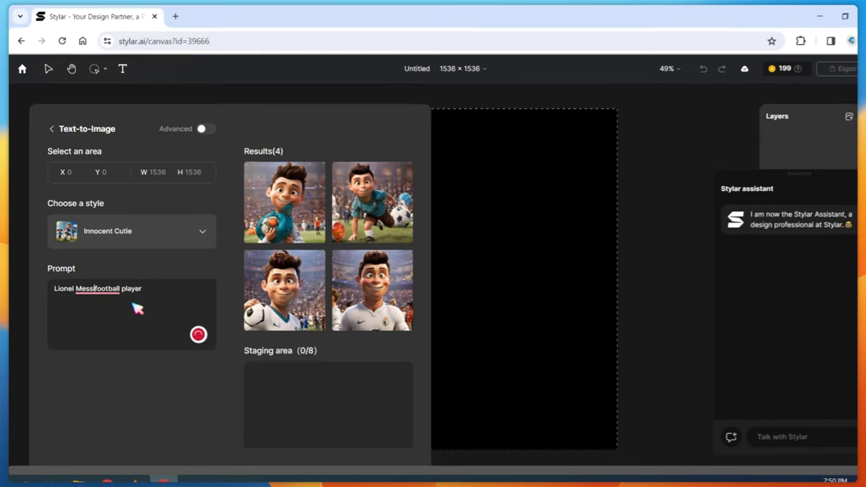
{"action": "scroll", "coordinate": [136, 351], "scroll_direction": "down", "scroll_amount": 2}
{"action": "left_click", "coordinate": [146, 415]}
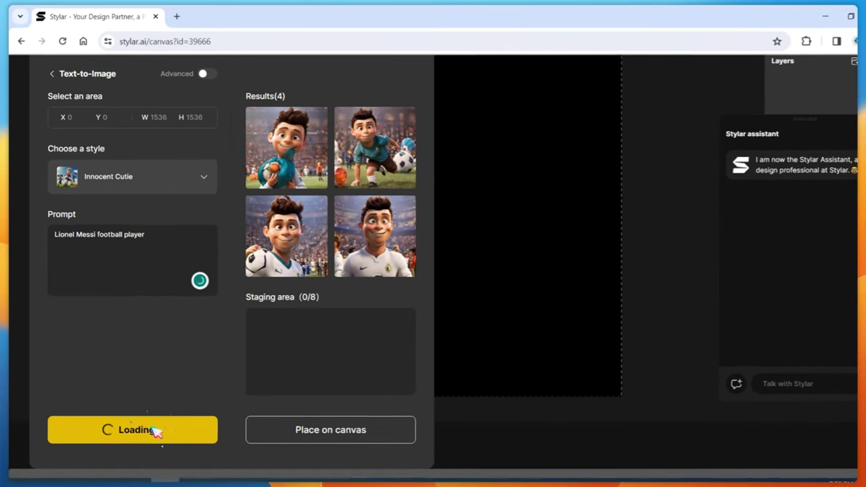
{"action": "scroll", "coordinate": [183, 363], "scroll_direction": "up", "scroll_amount": 2}
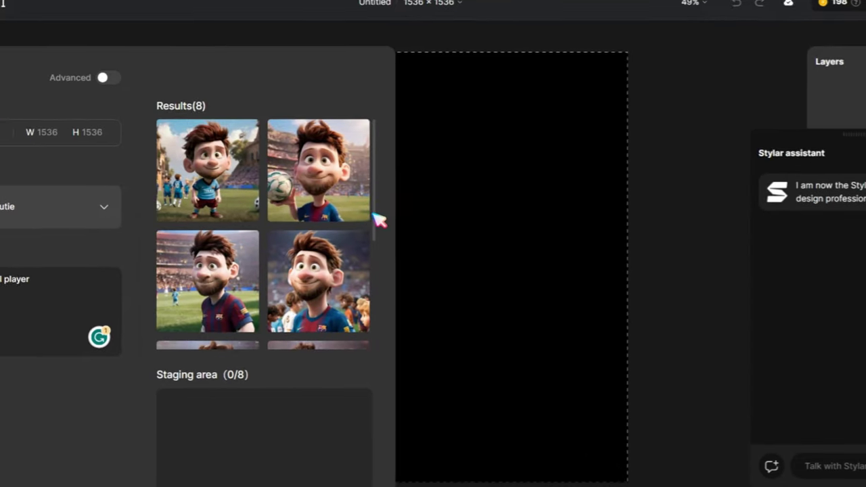
{"action": "mouse_move", "coordinate": [393, 206]}
{"action": "left_mouse_down"}
{"action": "mouse_move", "coordinate": [373, 347]}
{"action": "mouse_move", "coordinate": [380, 223]}
{"action": "left_mouse_up"}
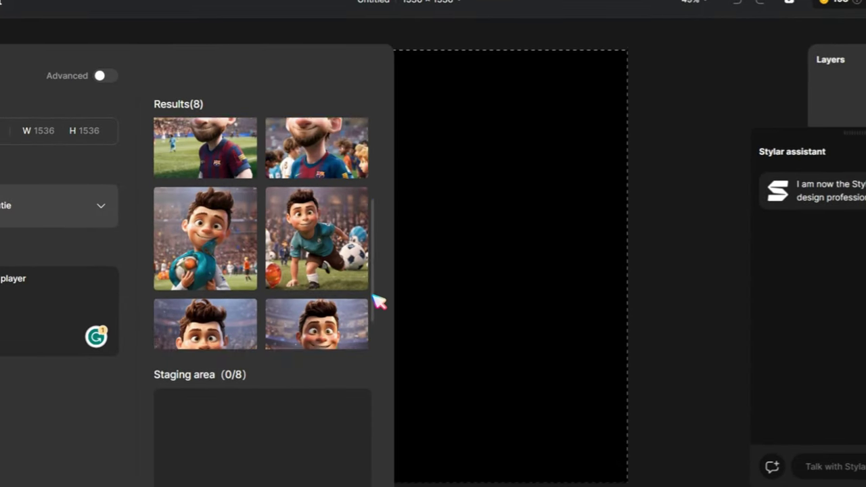
{"action": "mouse_move", "coordinate": [317, 169]}
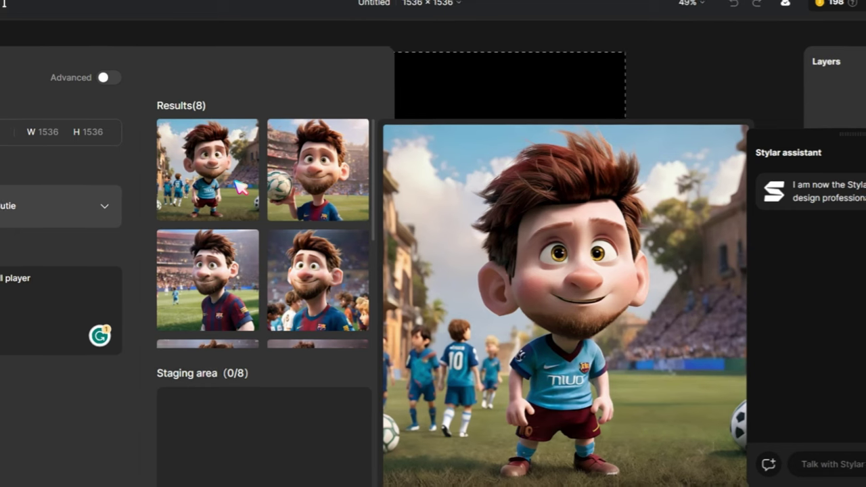
Stage all eight footballer results and place them on the canvas as Layers 1–8.
{"action": "left_click", "coordinate": [241, 184]}
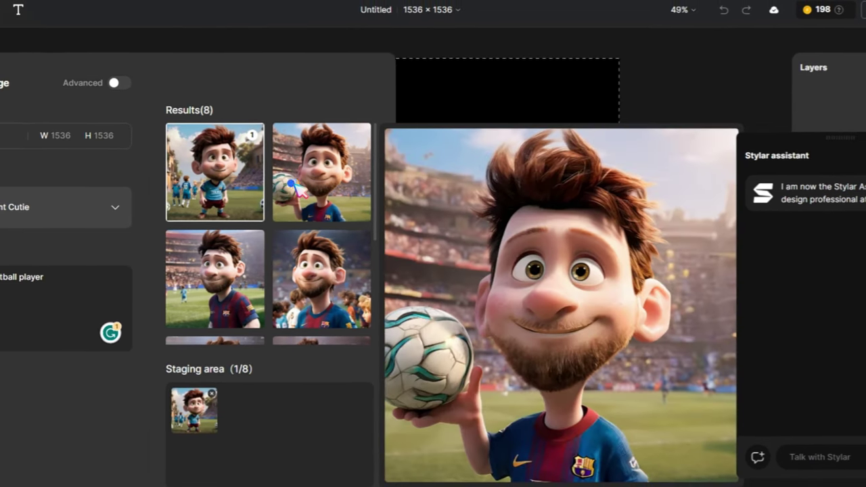
{"action": "left_click", "coordinate": [318, 173]}
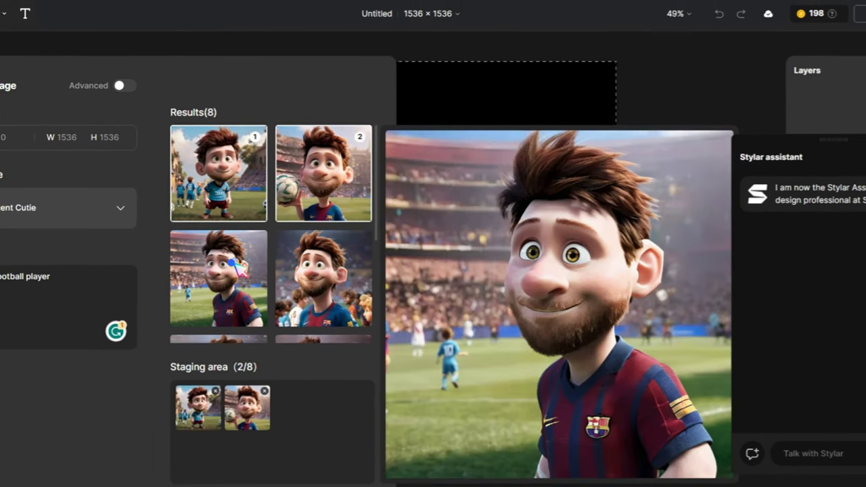
{"action": "left_click", "coordinate": [216, 279]}
{"action": "left_click", "coordinate": [319, 284]}
{"action": "scroll", "coordinate": [318, 285], "scroll_direction": "down", "scroll_amount": 2}
{"action": "left_click", "coordinate": [224, 302]}
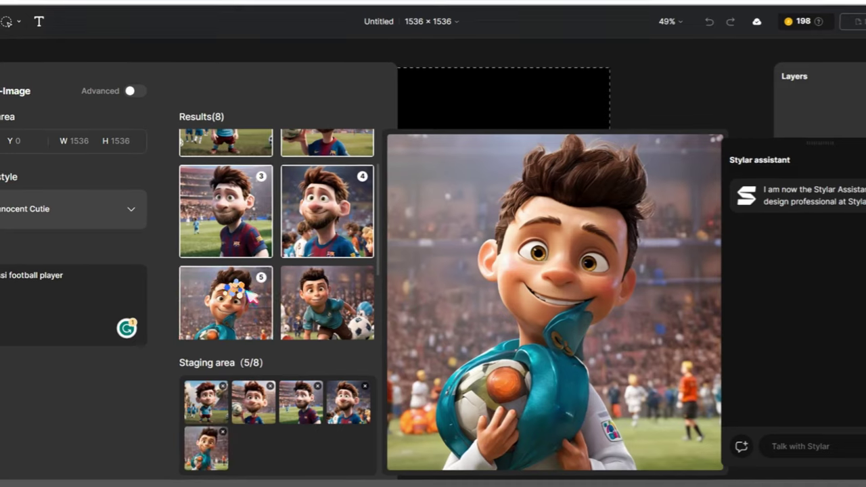
{"action": "left_click", "coordinate": [318, 301]}
{"action": "scroll", "coordinate": [271, 291], "scroll_direction": "down", "scroll_amount": 2}
{"action": "left_click", "coordinate": [252, 289]}
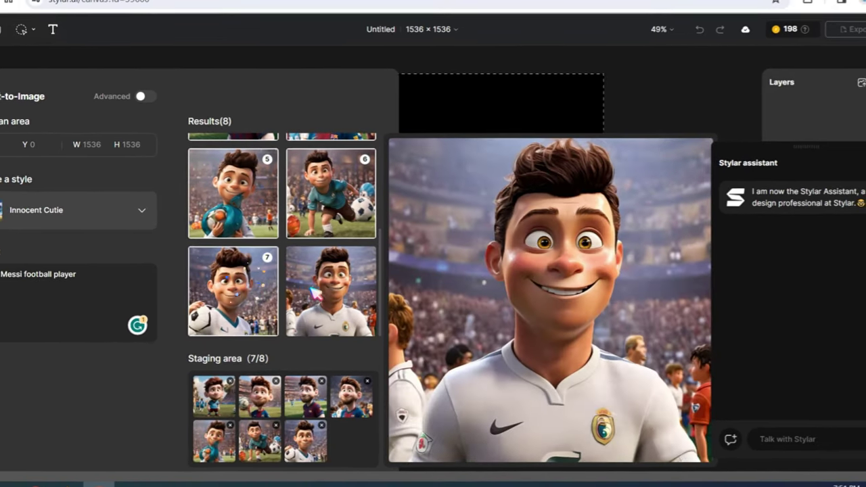
{"action": "left_click", "coordinate": [318, 305]}
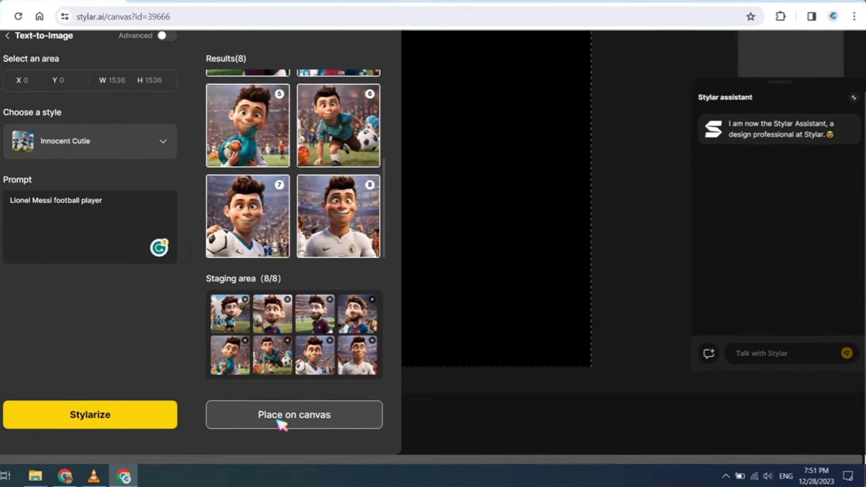
{"action": "left_click", "coordinate": [279, 418]}
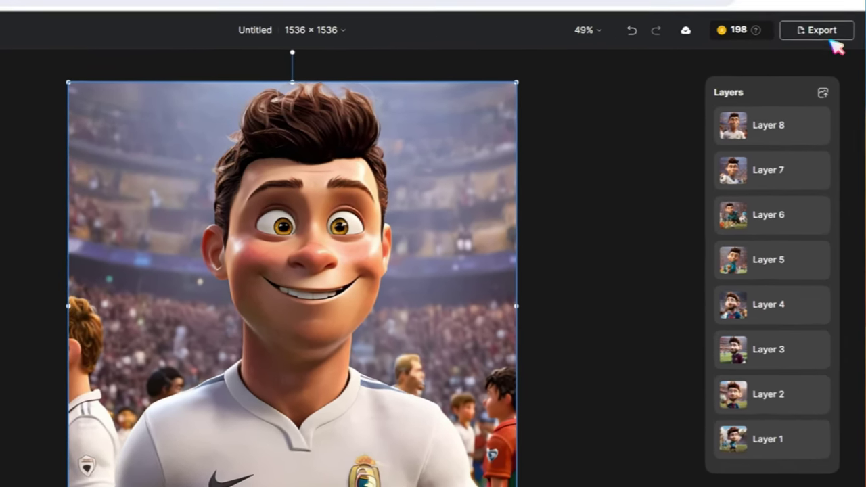
Configure the export as PNG at 1x size with all layers included.
{"action": "left_click", "coordinate": [821, 50]}
{"action": "left_click", "coordinate": [816, 110]}
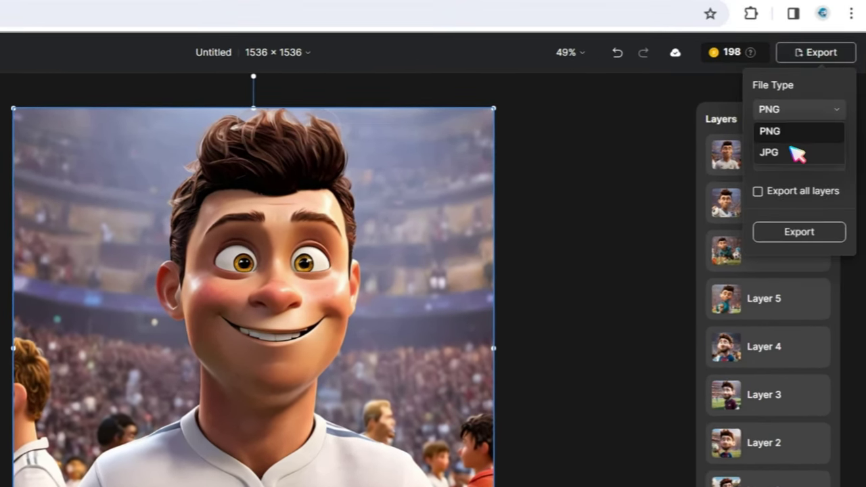
{"action": "left_click", "coordinate": [801, 163]}
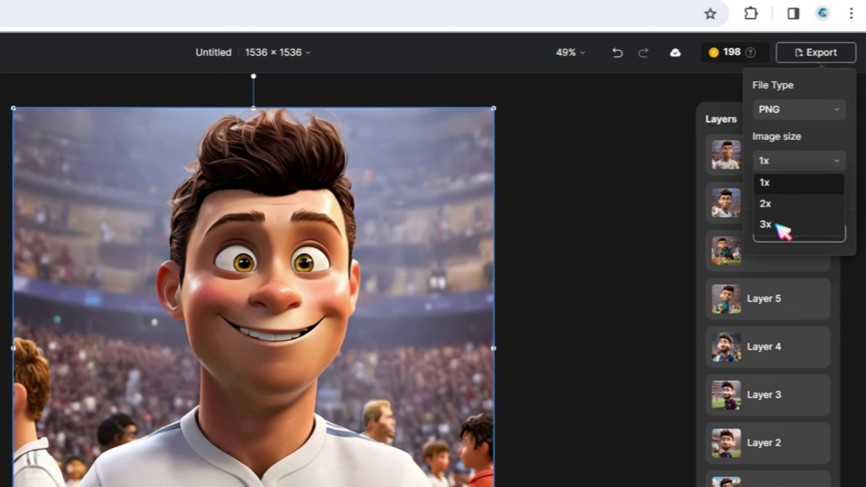
{"action": "left_click", "coordinate": [797, 181]}
{"action": "left_click", "coordinate": [757, 192]}
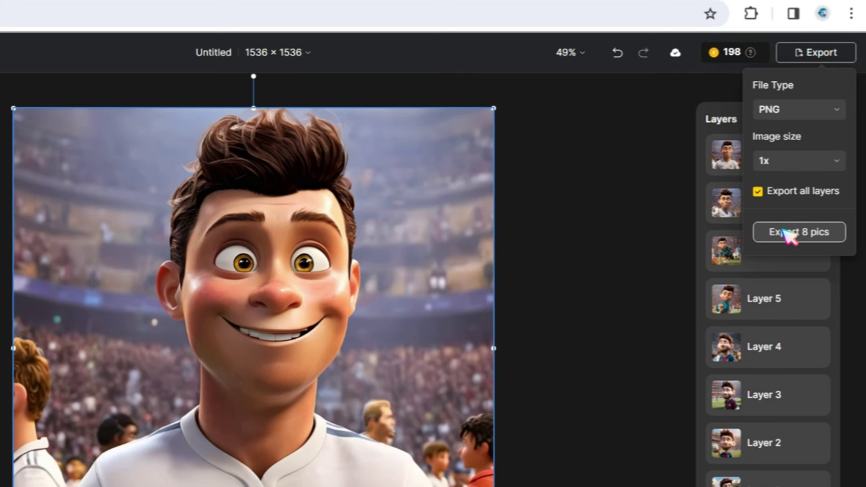